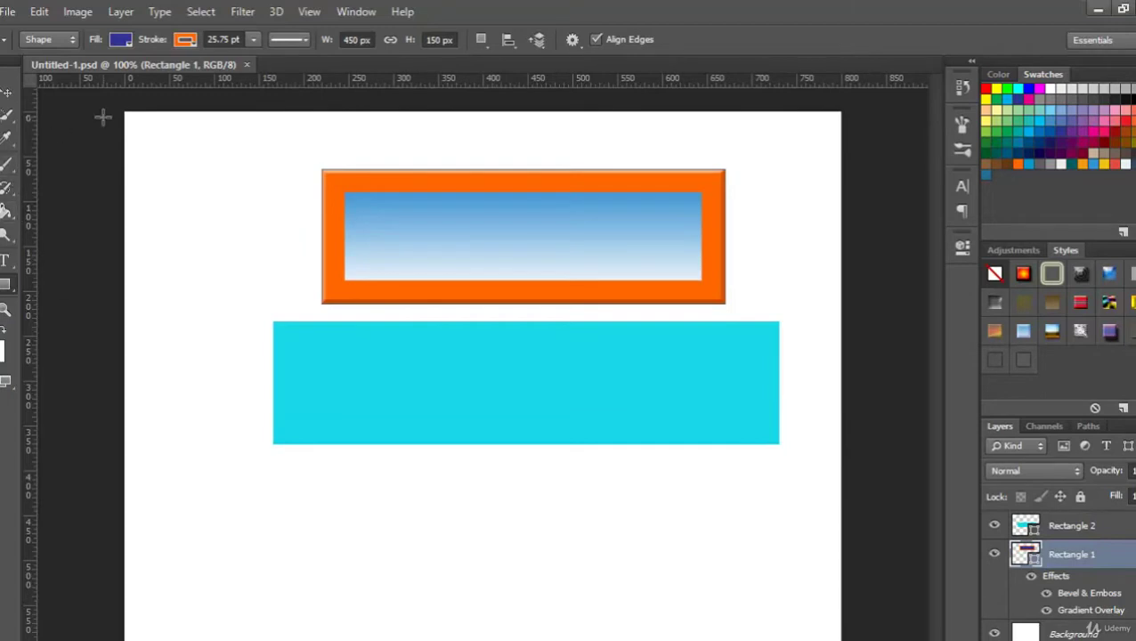
# Save the document as 'simple rectangle' in Photoshop PSD format, accepting the compatibility option
pyautogui.click(9, 13)
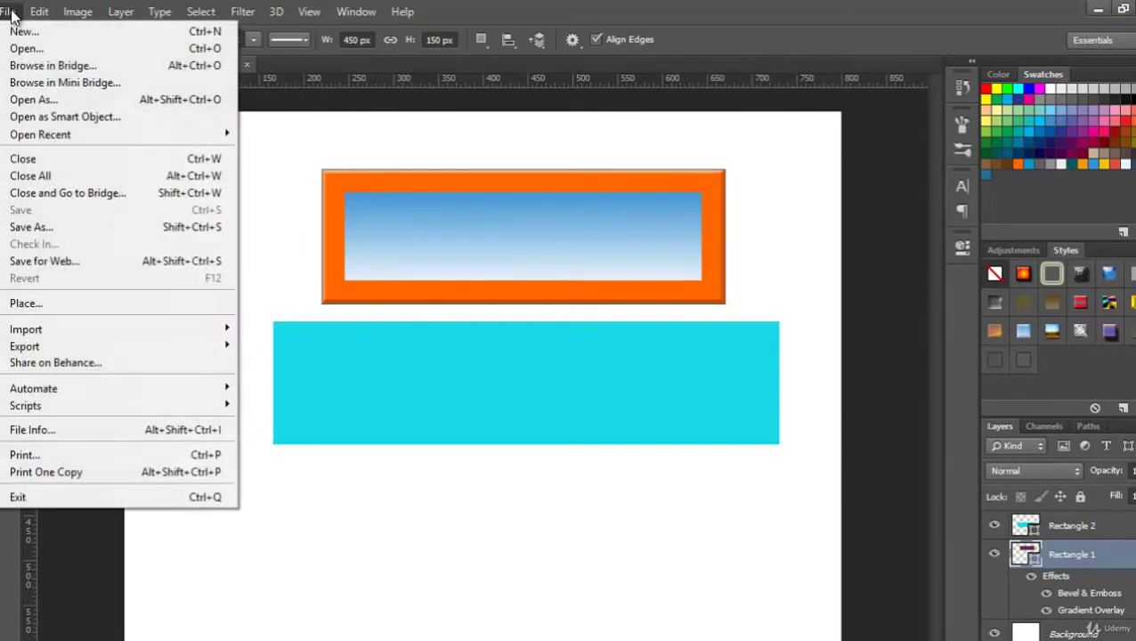
pyautogui.click(31, 227)
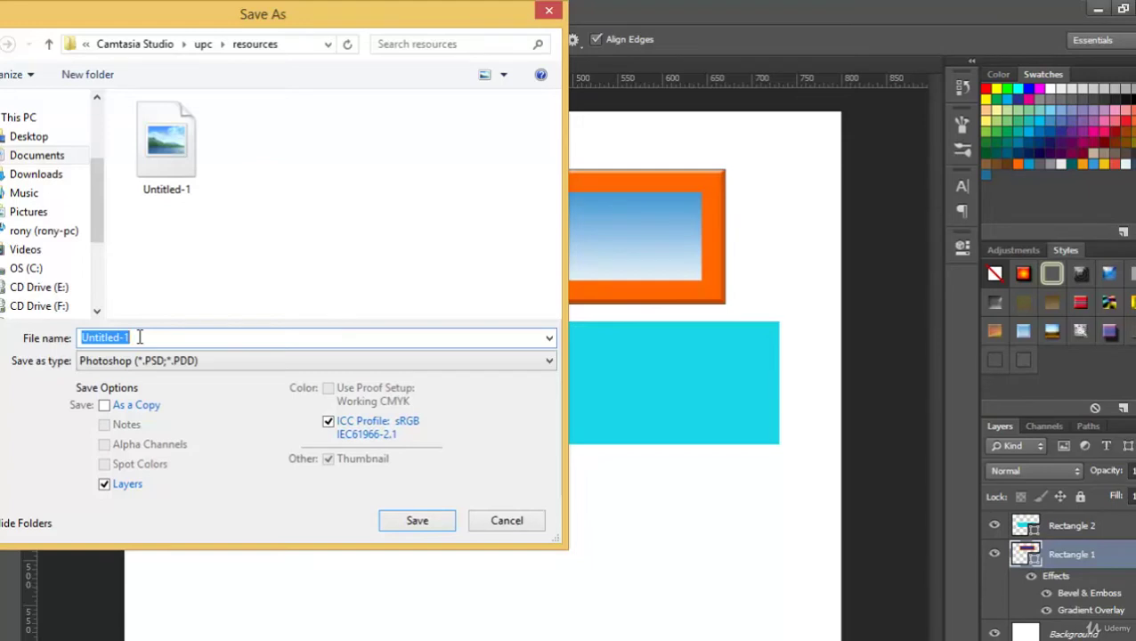
pyautogui.write('simple rectangle')
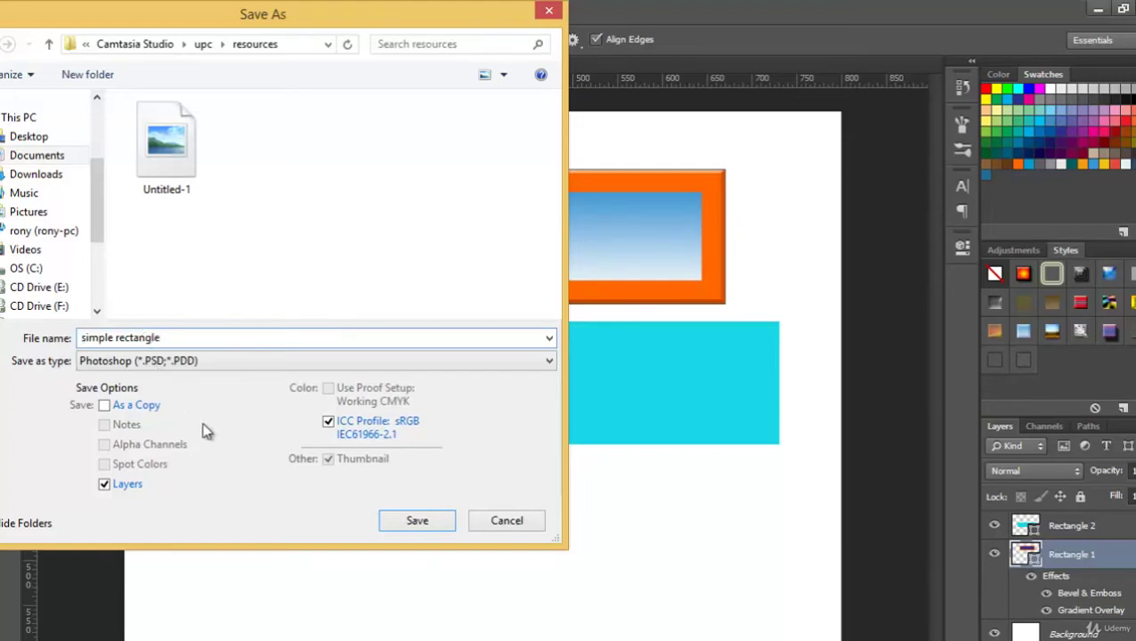
pyautogui.click(415, 524)
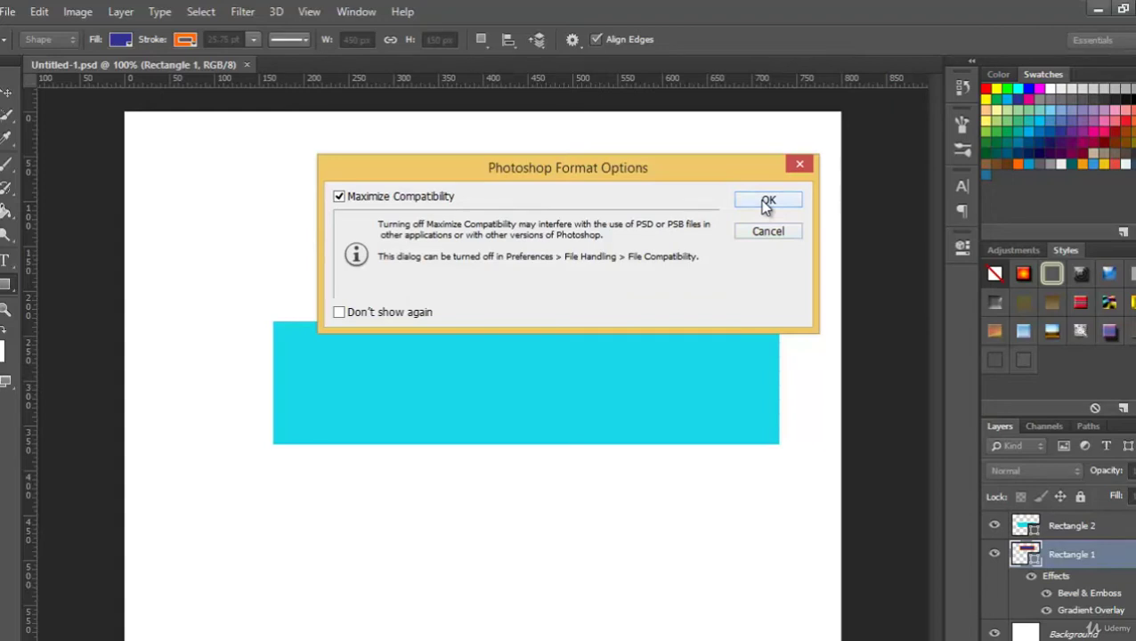
pyautogui.click(767, 203)
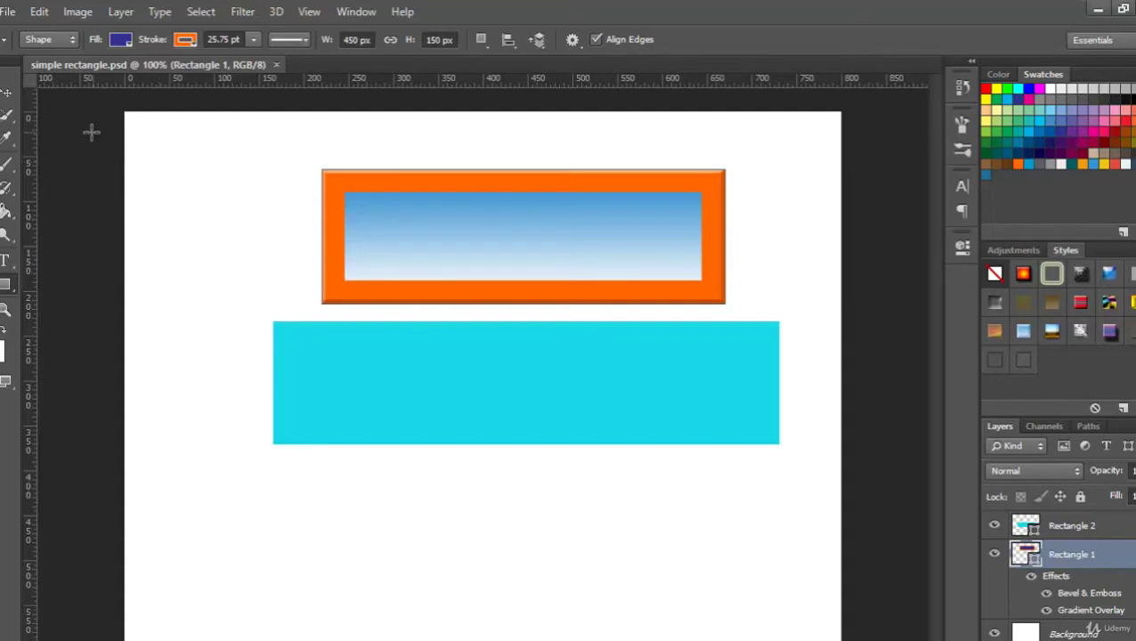
# Create a new blank document using the Web 800x600 pixel preset
pyautogui.click(9, 13)
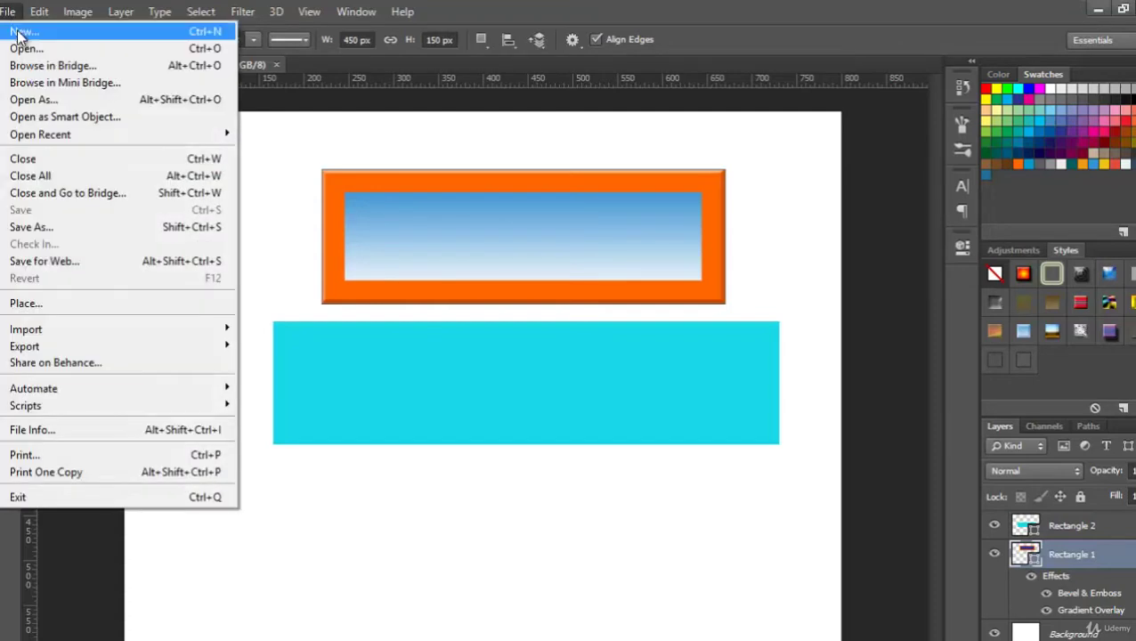
pyautogui.click(20, 28)
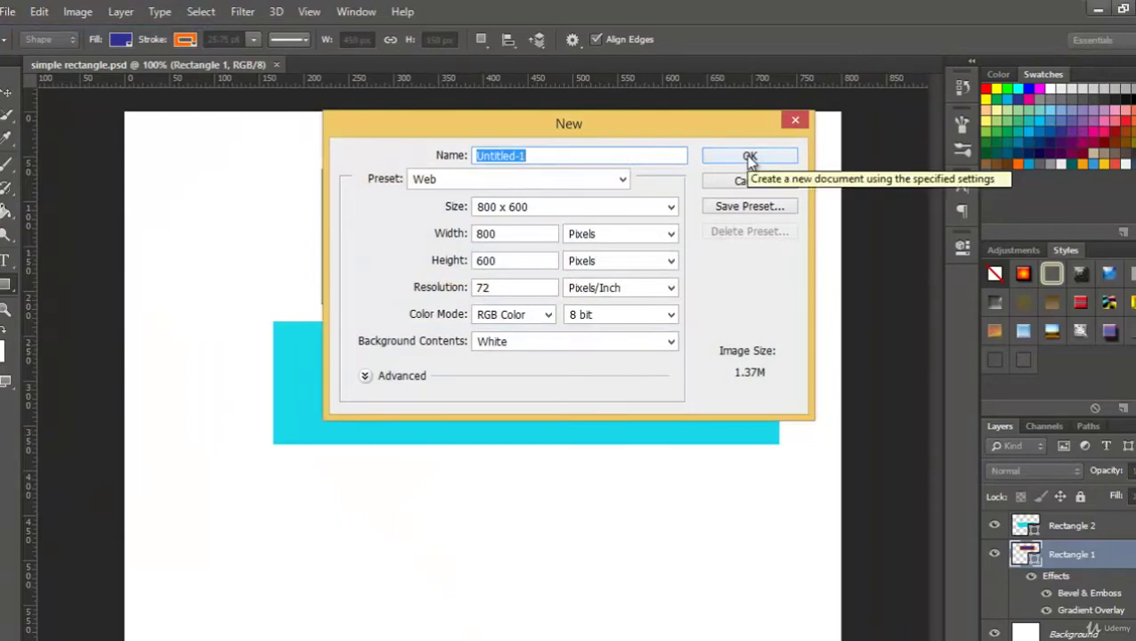
pyautogui.click(749, 157)
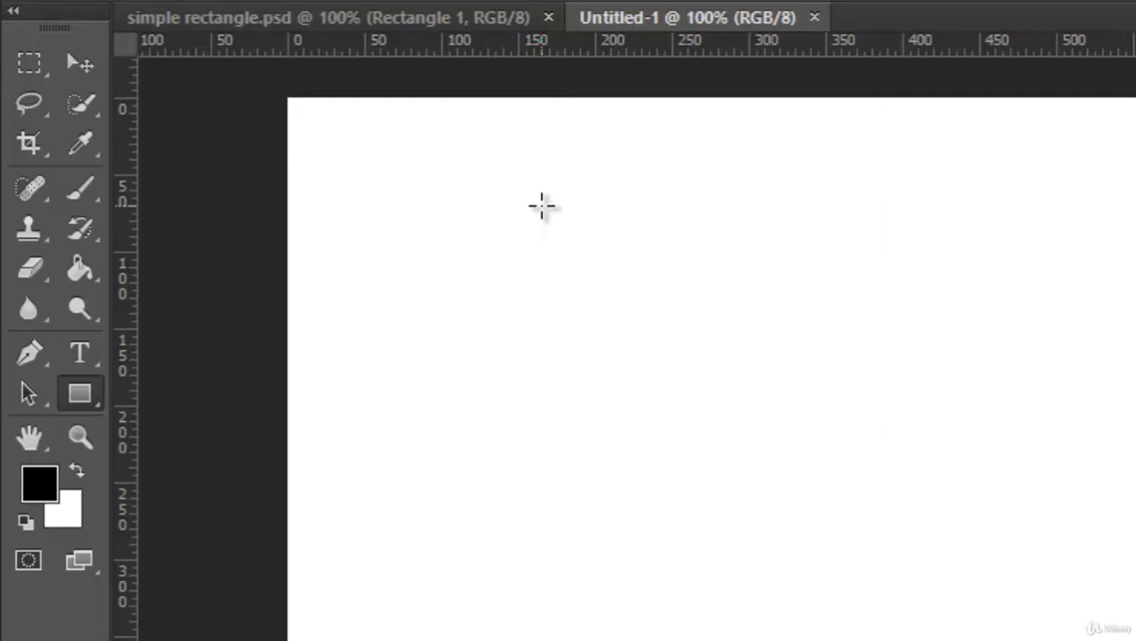
# Draw a black square about 152 pixels wide near the top left with the Rectangle Tool
pyautogui.moveTo(541, 205)
pyautogui.mouseDown()
pyautogui.moveTo(830, 394)
pyautogui.moveTo(1021, 397)
pyautogui.moveTo(1017, 434)
pyautogui.moveTo(1002, 350)
pyautogui.moveTo(1087, 334)
pyautogui.moveTo(1106, 378)
pyautogui.moveTo(959, 380)
pyautogui.moveTo(754, 309)
pyautogui.moveTo(1073, 317)
pyautogui.mouseUp()
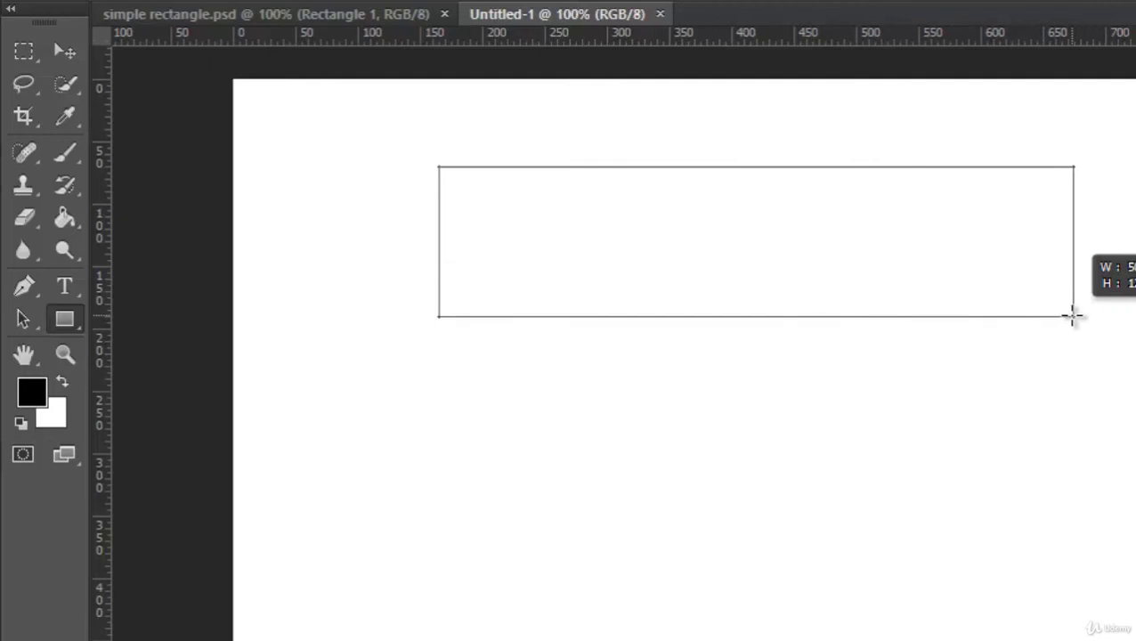
pyautogui.moveTo(1073, 318)
pyautogui.mouseDown()
pyautogui.moveTo(1129, 504)
pyautogui.moveTo(1135, 635)
pyautogui.moveTo(1083, 446)
pyautogui.moveTo(1038, 363)
pyautogui.moveTo(975, 307)
pyautogui.moveTo(1037, 428)
pyautogui.moveTo(912, 357)
pyautogui.mouseUp()
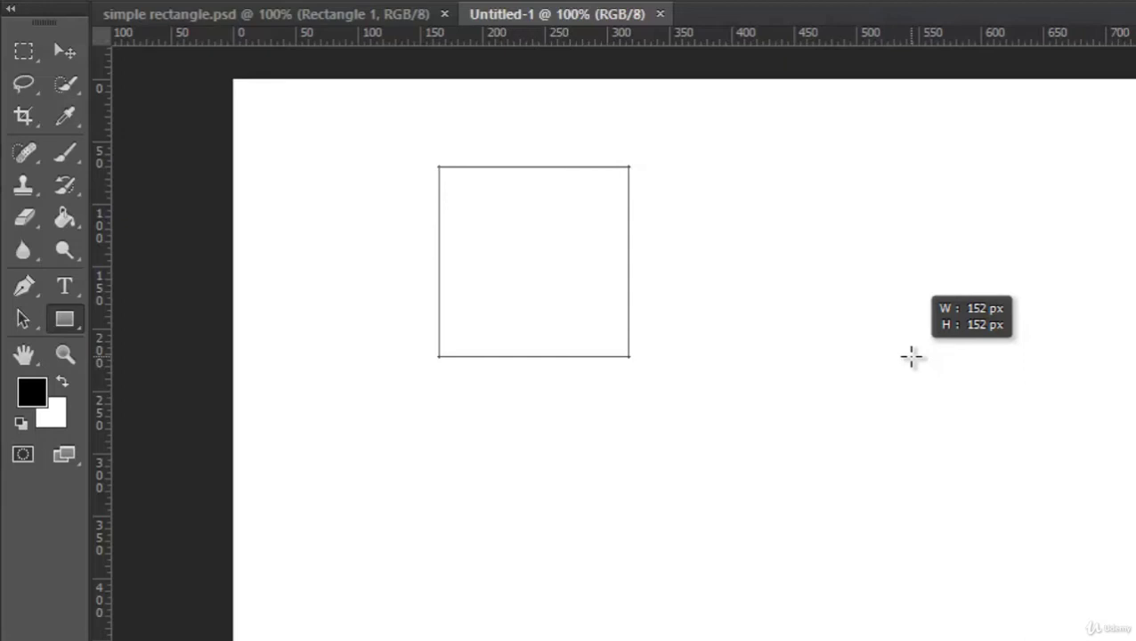
pyautogui.moveTo(912, 357); pyautogui.dragTo(910, 358)
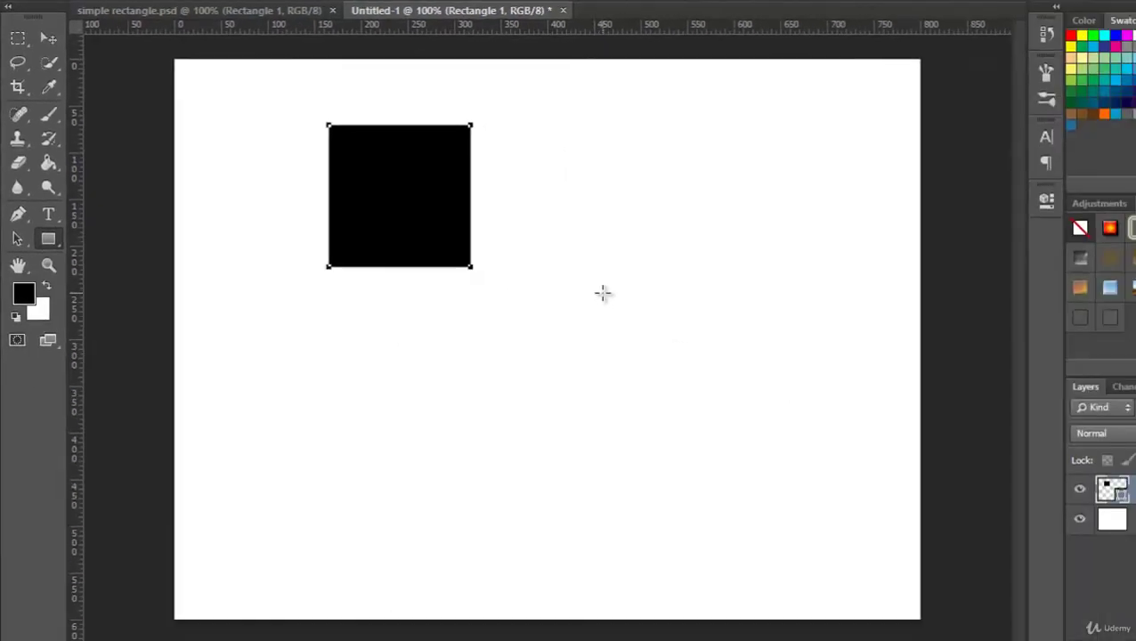
# Create a 200 by 200 px black square below and right of the first one
pyautogui.click(603, 294)
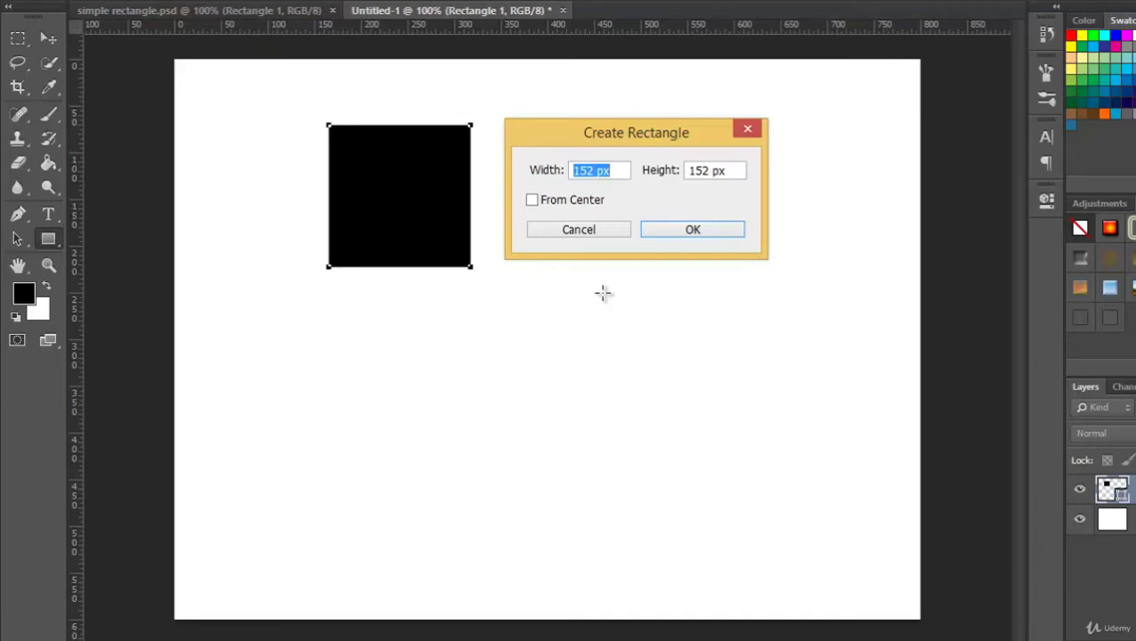
pyautogui.click(596, 170)
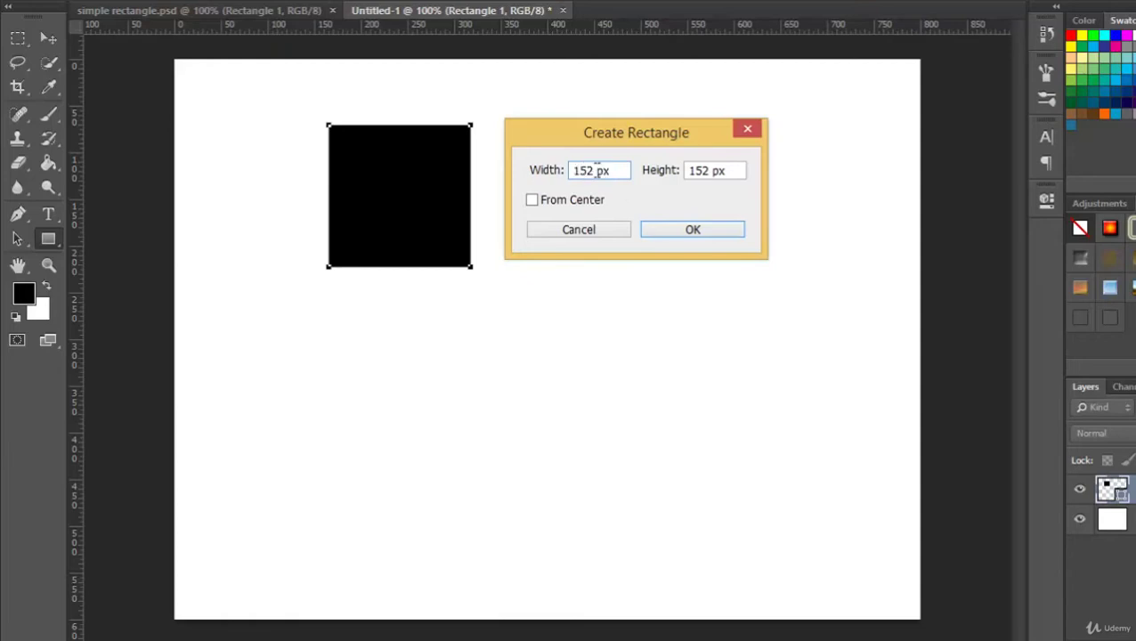
pyautogui.moveTo(596, 170); pyautogui.dragTo(573, 170)
pyautogui.write('2')
pyautogui.write('00')
pyautogui.moveTo(711, 170); pyautogui.dragTo(675, 180)
pyautogui.write('2')
pyautogui.write('00')
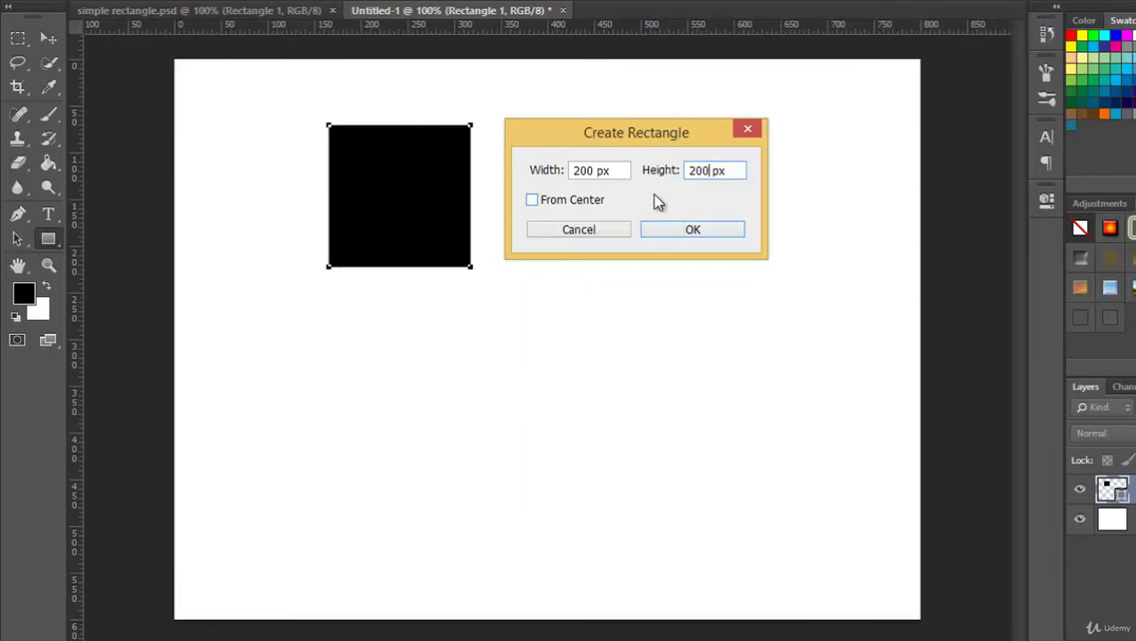
pyautogui.click(693, 232)
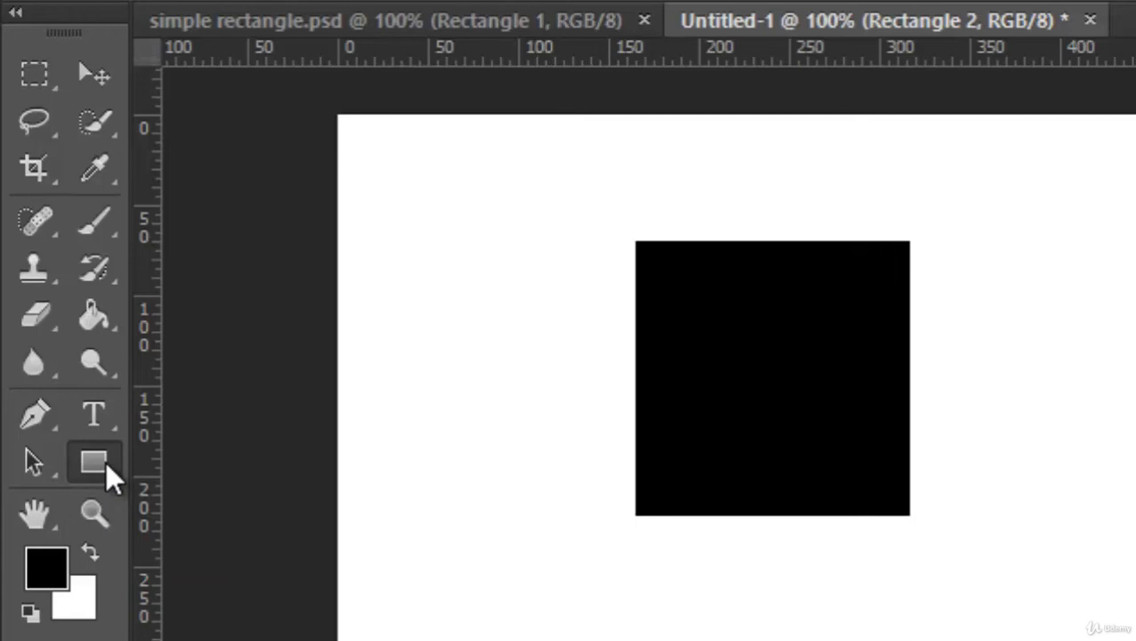
# Show the Rectangle Tool flyout listing the other shape tools
pyautogui.click(106, 462)
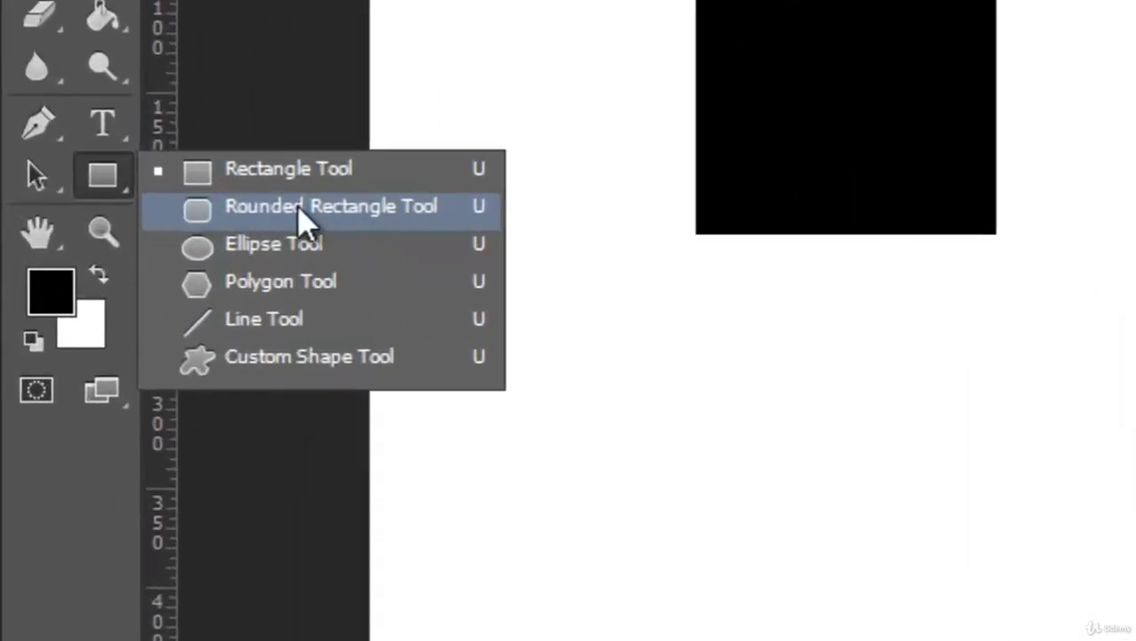
# Draw a rounded rectangle about 177 by 123 px right of the first square
pyautogui.click(303, 219)
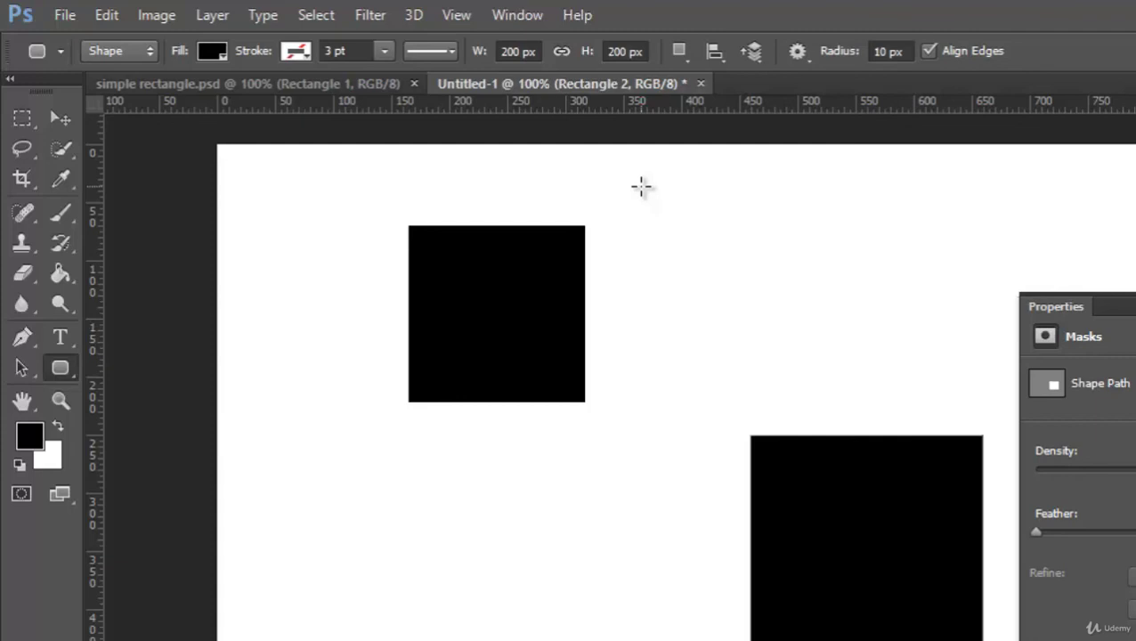
pyautogui.moveTo(641, 186)
pyautogui.mouseDown()
pyautogui.moveTo(817, 362)
pyautogui.moveTo(858, 370)
pyautogui.moveTo(883, 360)
pyautogui.moveTo(933, 292)
pyautogui.moveTo(847, 329)
pyautogui.mouseUp()
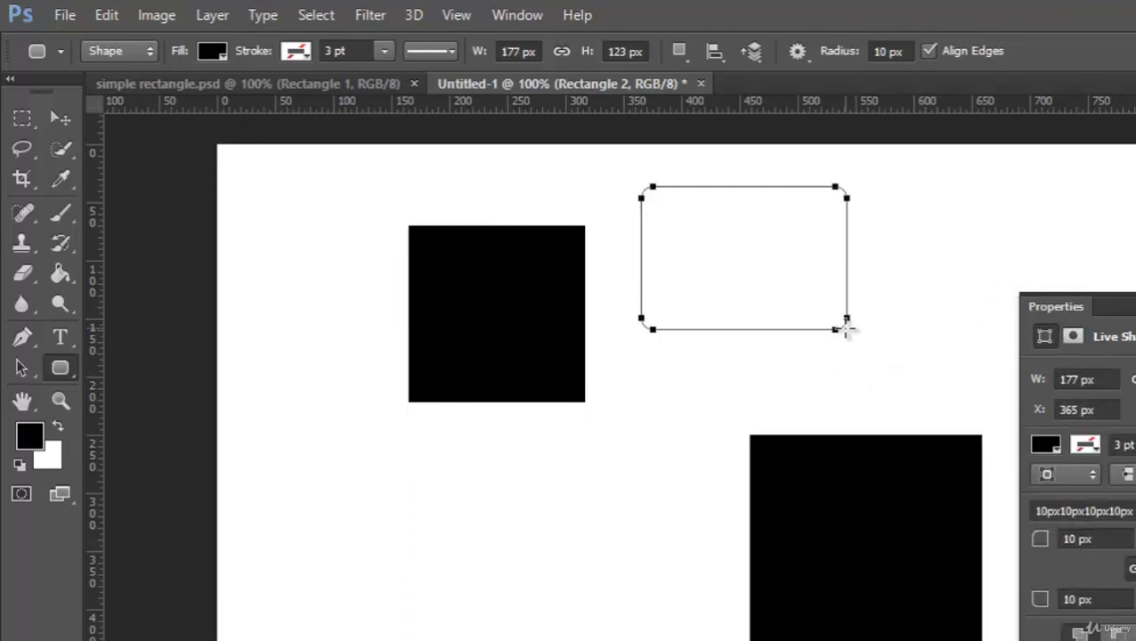